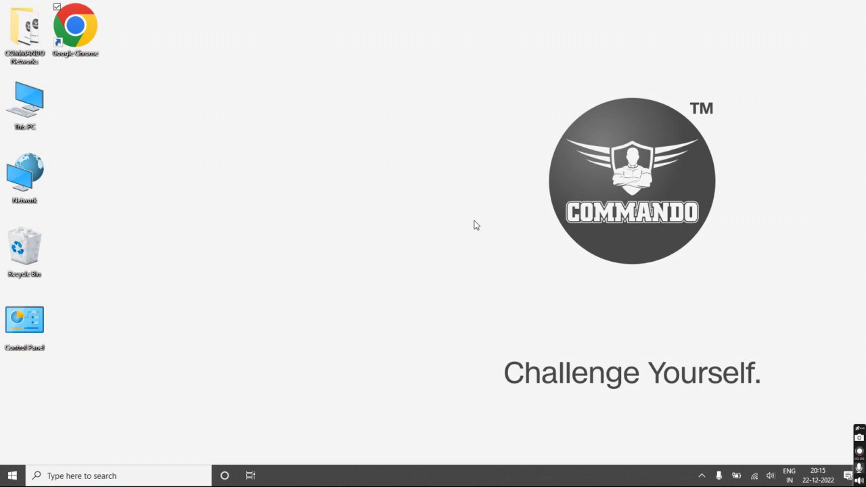
# Launch Chrome and load the switch login page at 192.168.0.1.
pyautogui.doubleClick(75, 27)
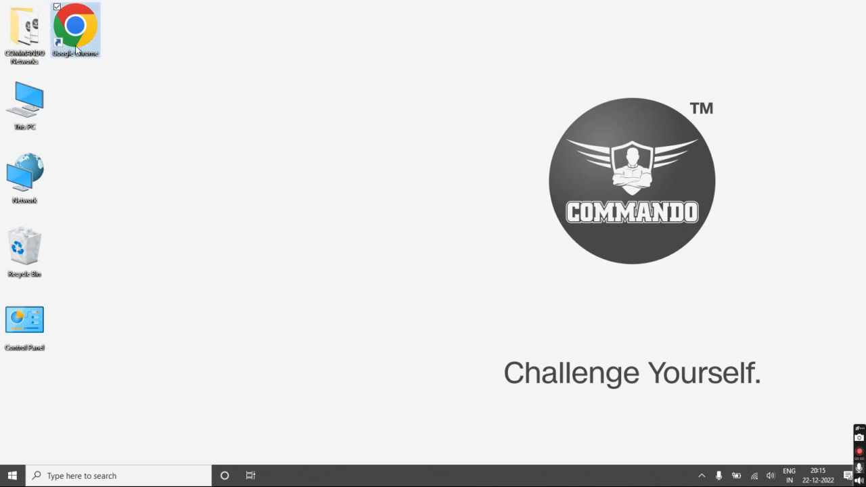
pyautogui.write('192.168.0.1')
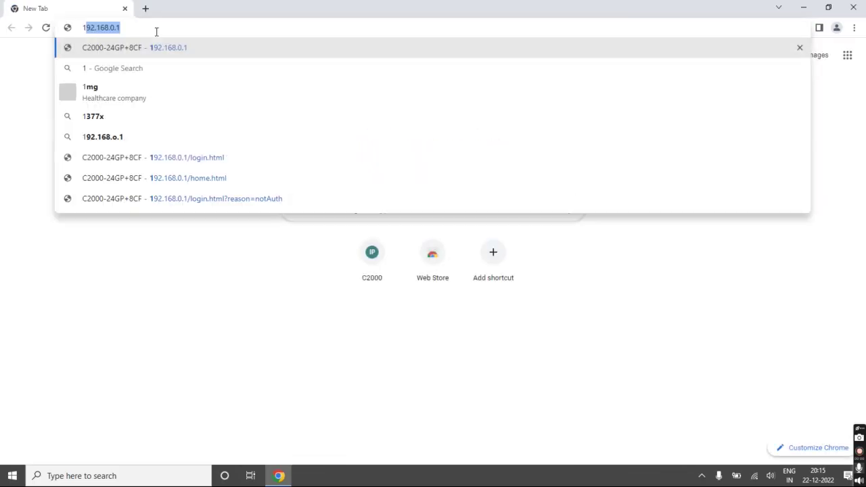
pyautogui.press('Return')
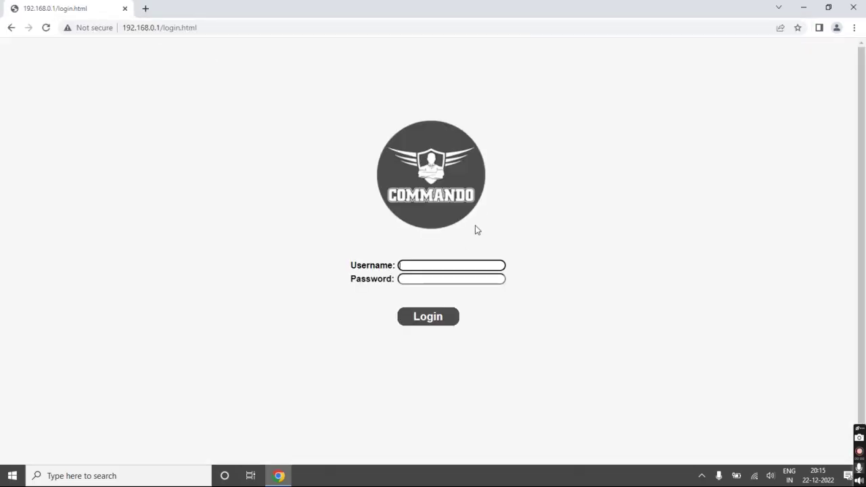
# Log in to the switch with the admin username and password.
pyautogui.click(441, 269)
pyautogui.click(455, 288)
pyautogui.click(433, 278)
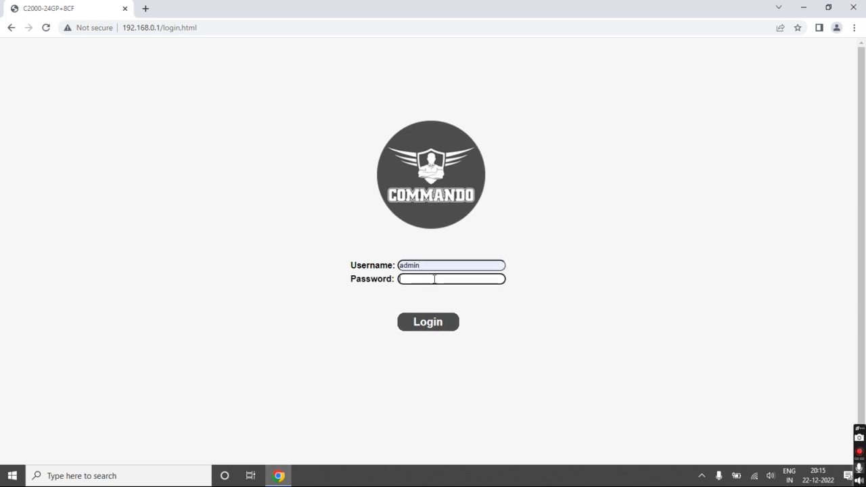
pyautogui.write('admin')
pyautogui.click(439, 324)
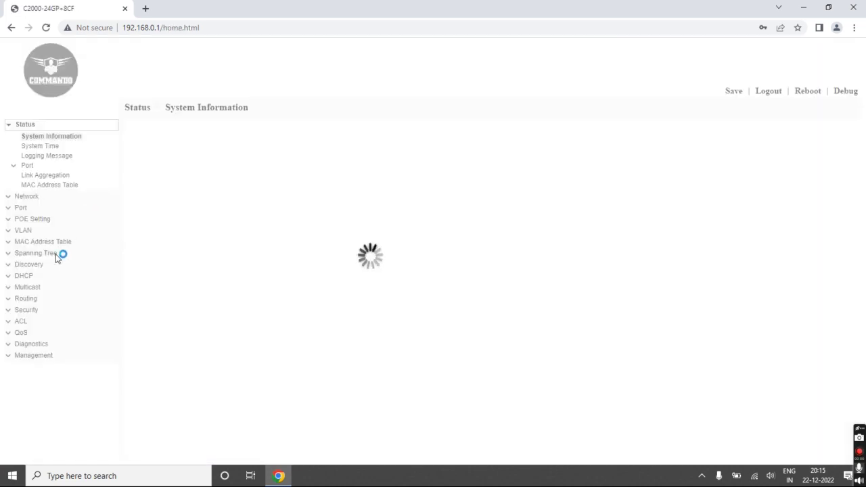
# Enable DHCP globally with static binding first and apply.
pyautogui.click(23, 277)
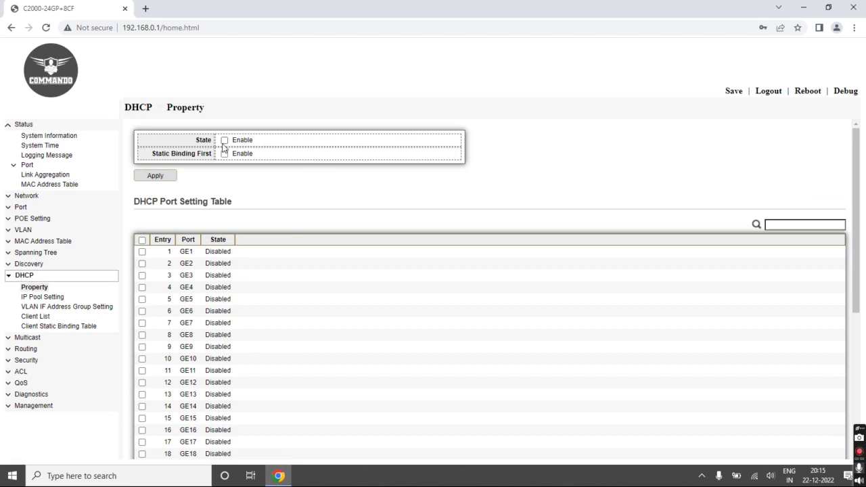
pyautogui.click(224, 140)
pyautogui.click(161, 176)
pyautogui.click(155, 177)
# Set DHCP state to Enabled on every port and LAG.
pyautogui.click(142, 240)
pyautogui.scroll(-4, 142, 271)
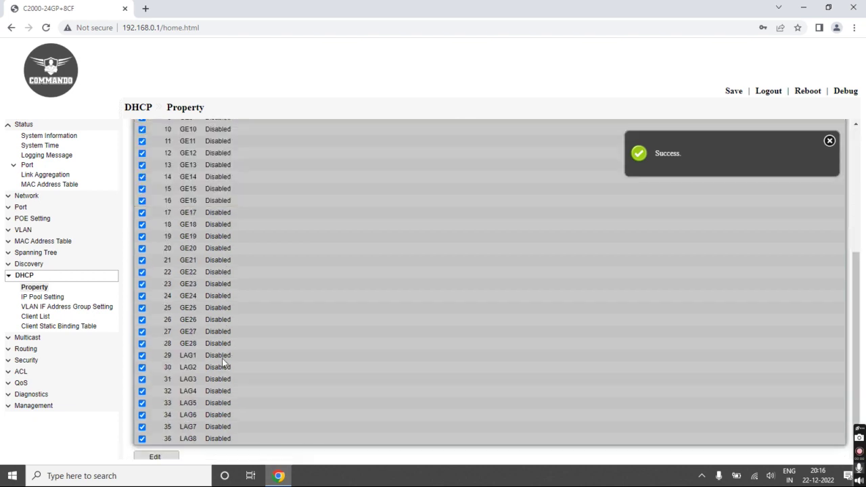
pyautogui.click(168, 434)
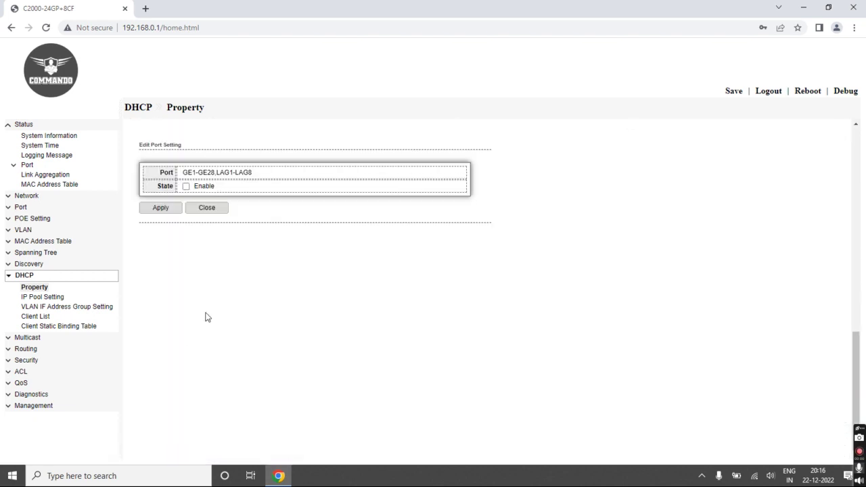
pyautogui.click(186, 186)
pyautogui.click(172, 209)
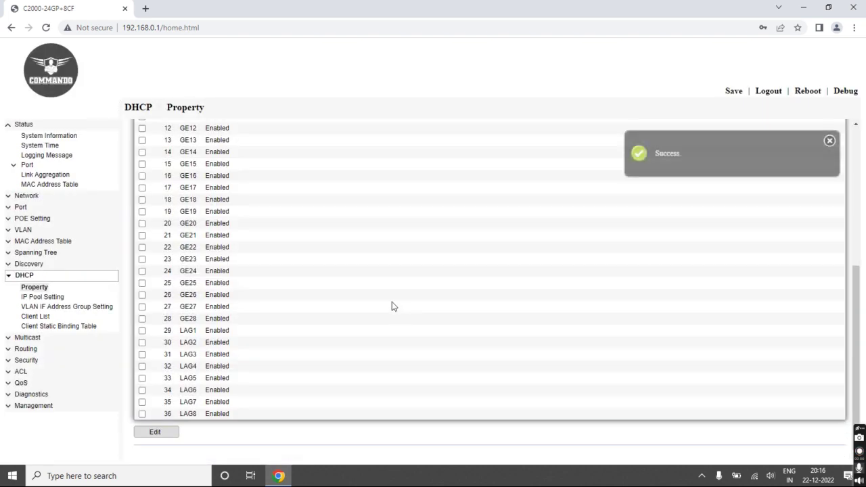
# Add pool VLAN1Pool: gateway 192.168.0.1, mask 255.255.255.0, range 192.168.0.10–192.168.0.100.
pyautogui.click(44, 299)
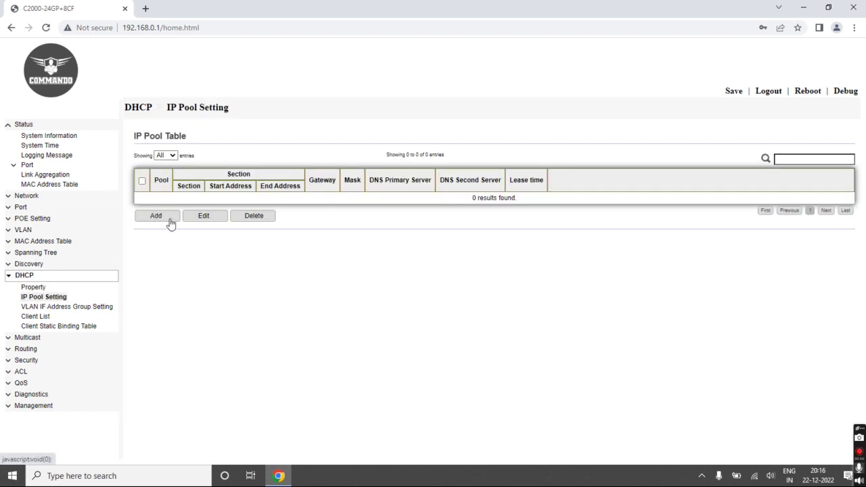
pyautogui.click(156, 216)
pyautogui.click(280, 175)
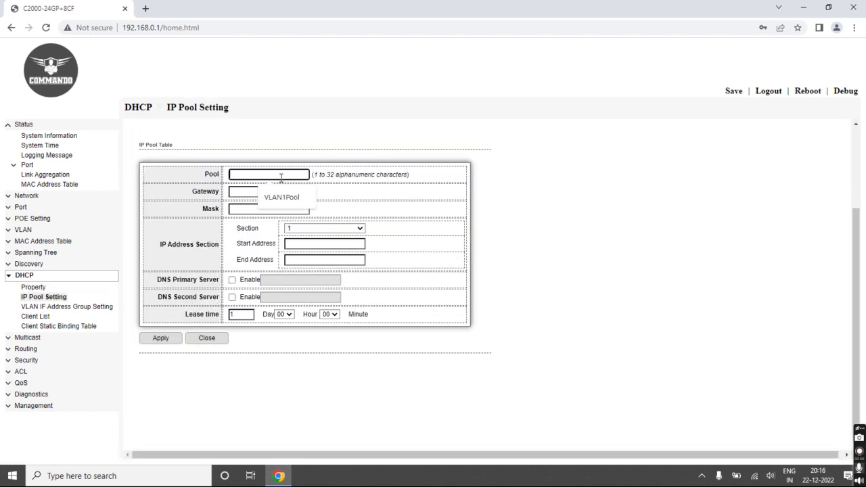
pyautogui.click(270, 196)
pyautogui.click(266, 211)
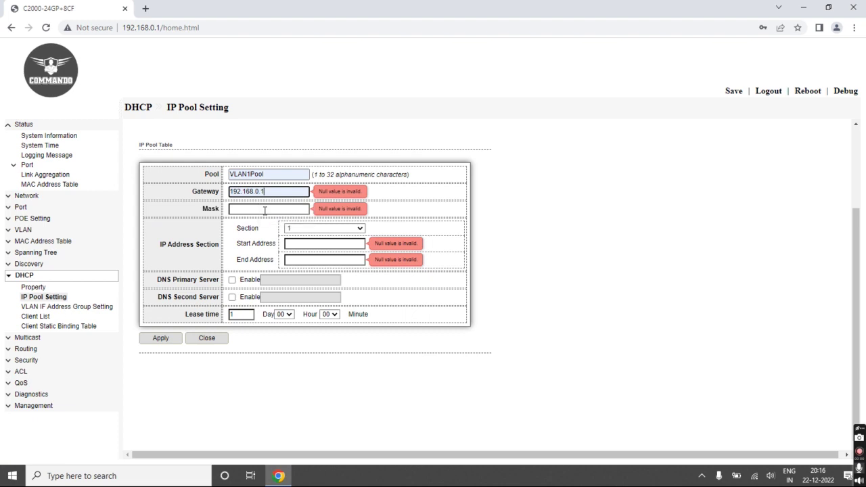
pyautogui.click(283, 233)
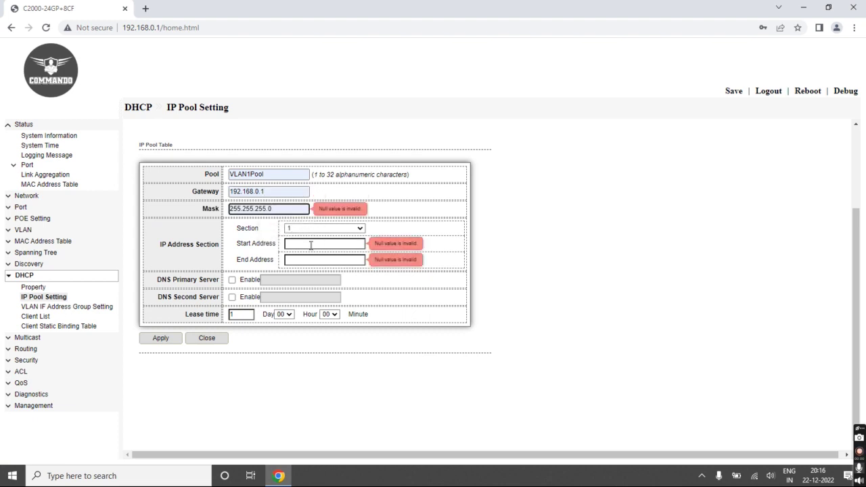
pyautogui.click(309, 244)
pyautogui.click(344, 271)
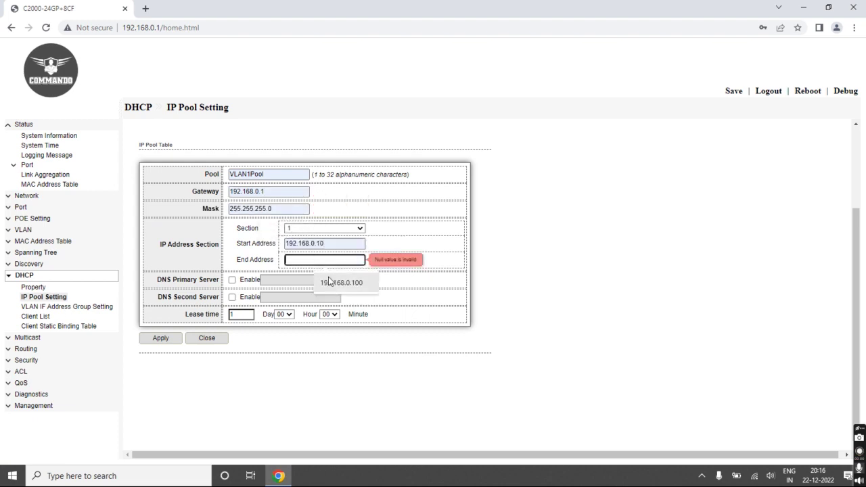
pyautogui.click(331, 282)
# Enable DNS servers 8.8.8.8 and 8.8.4.4 for the pool and save it.
pyautogui.click(232, 279)
pyautogui.click(280, 283)
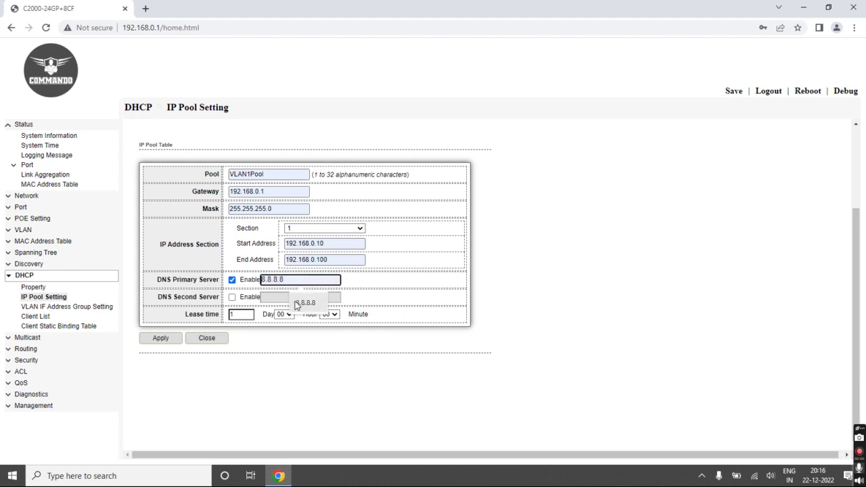
pyautogui.click(307, 303)
pyautogui.click(231, 297)
pyautogui.click(286, 298)
pyautogui.click(306, 319)
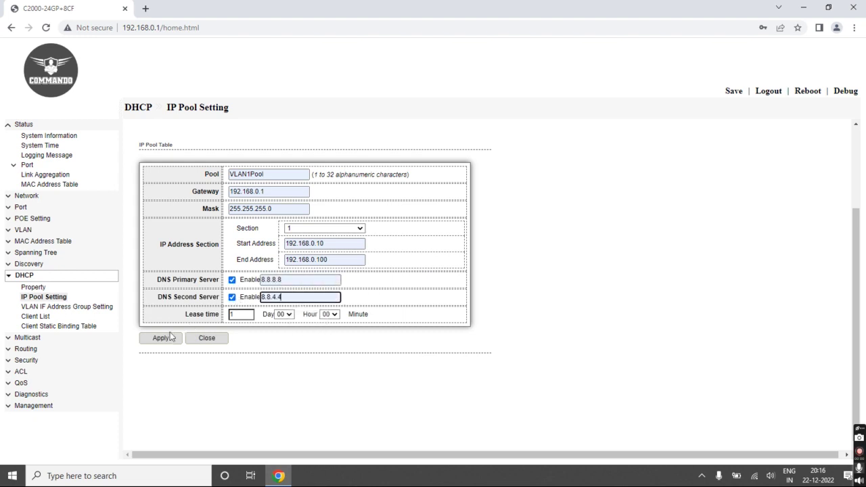
pyautogui.click(164, 337)
# Start a new DHCP server group and choose group number 1.
pyautogui.click(86, 309)
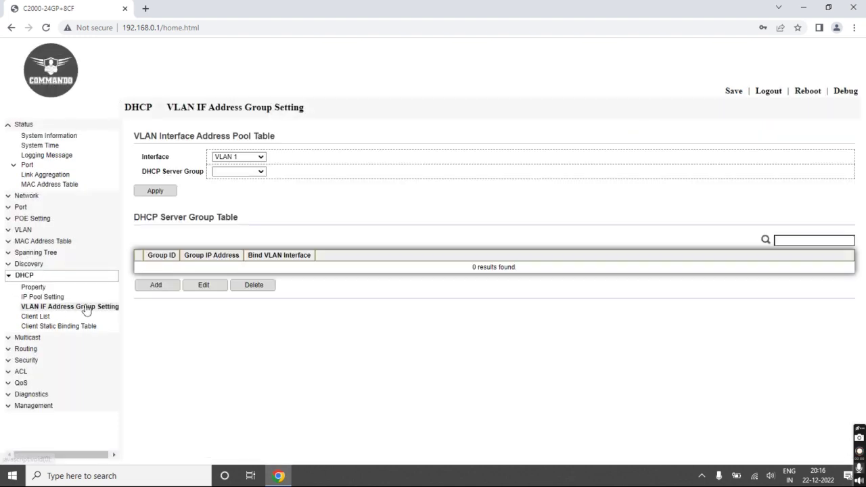
pyautogui.click(155, 285)
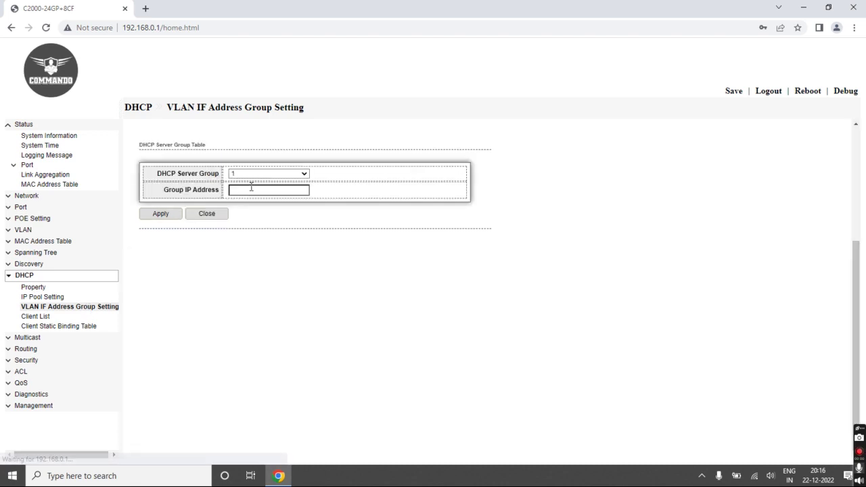
pyautogui.click(260, 177)
pyautogui.scroll(-7, 246, 298)
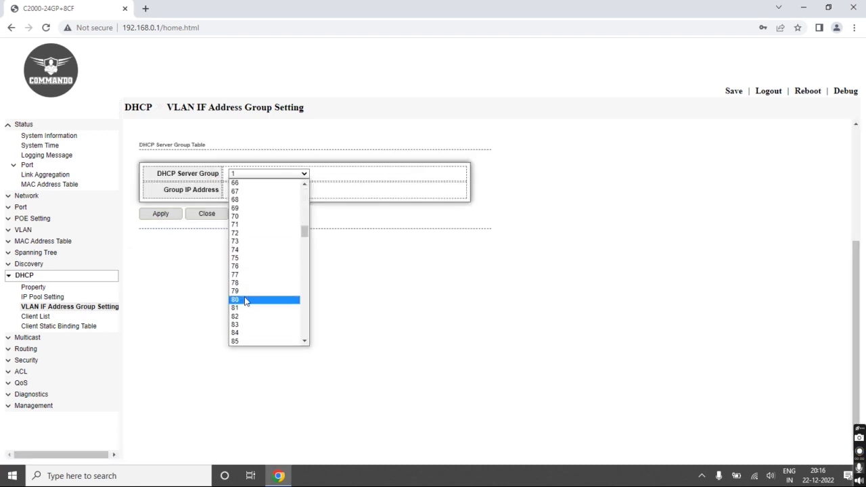
pyautogui.scroll(-9, 248, 296)
pyautogui.scroll(-8, 248, 298)
pyautogui.scroll(4, 297, 291)
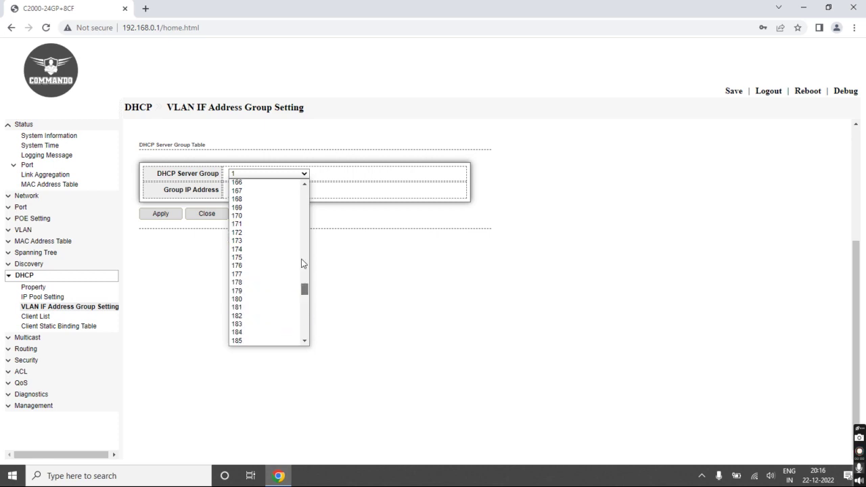
pyautogui.moveTo(305, 286); pyautogui.dragTo(304, 193)
pyautogui.click(258, 187)
# Give group 1 address 192.168.0.1, save it, and bind it to VLAN 1.
pyautogui.click(261, 190)
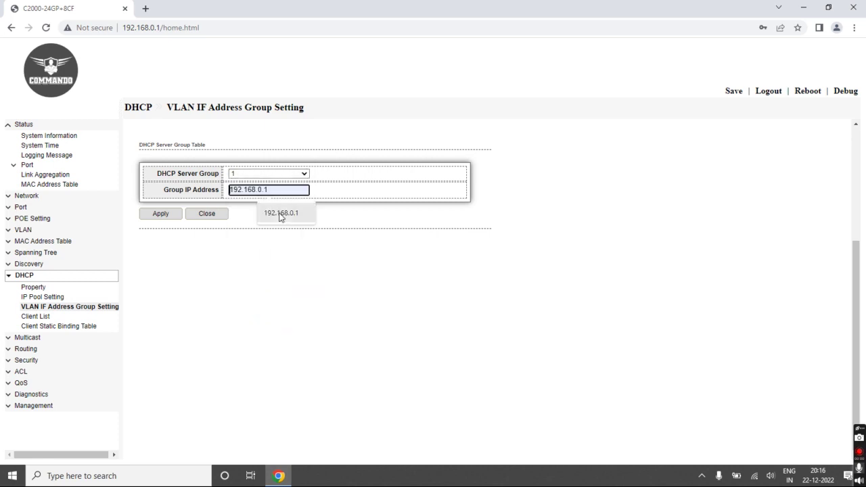
pyautogui.click(280, 214)
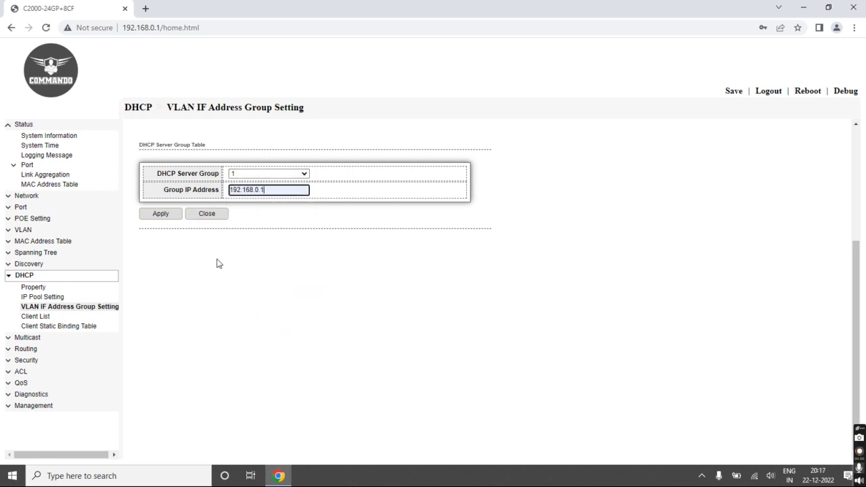
pyautogui.click(147, 213)
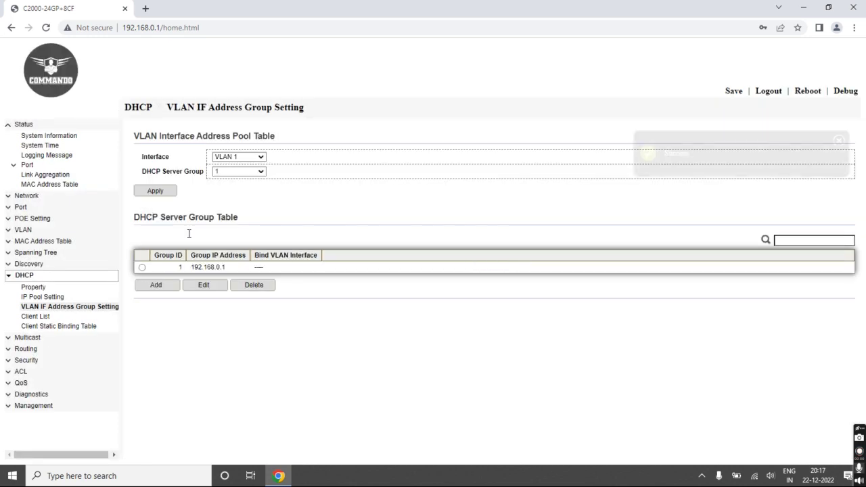
pyautogui.click(156, 191)
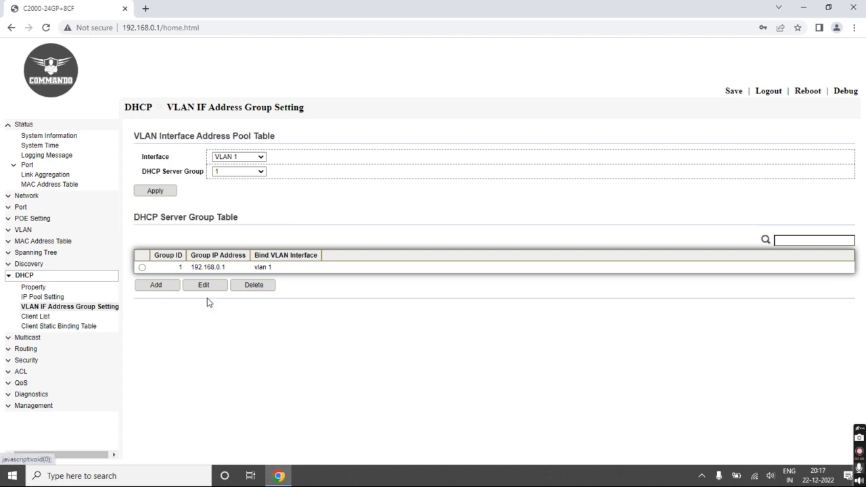
# Inspect the DHCP client entry leased 192.168.0.11 and the client static binding table.
pyautogui.click(37, 317)
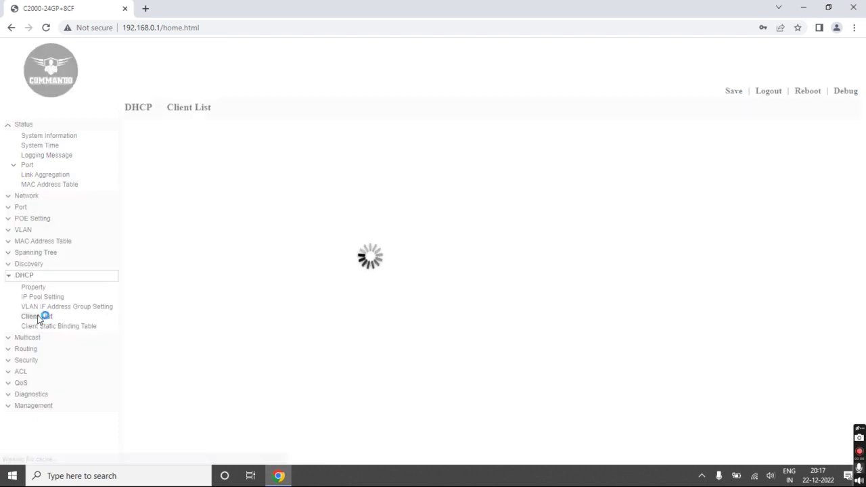
pyautogui.moveTo(373, 185); pyautogui.dragTo(142, 190)
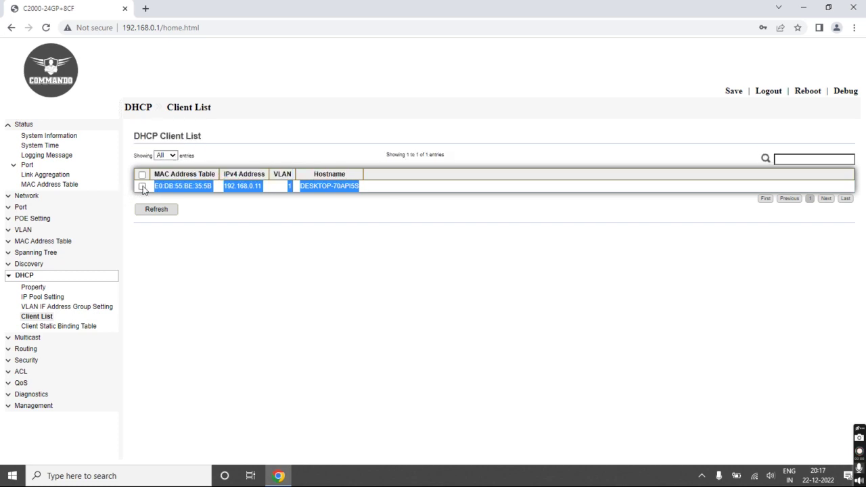
pyautogui.click(344, 232)
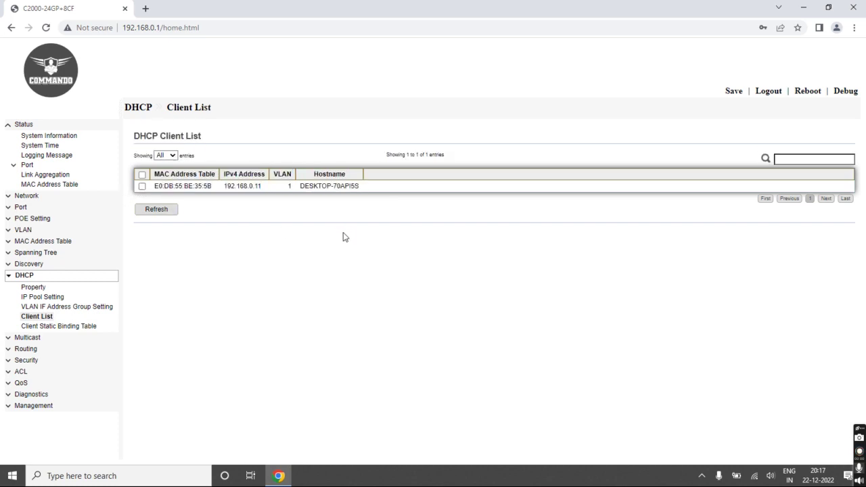
pyautogui.moveTo(269, 189); pyautogui.dragTo(209, 192)
pyautogui.click(191, 186)
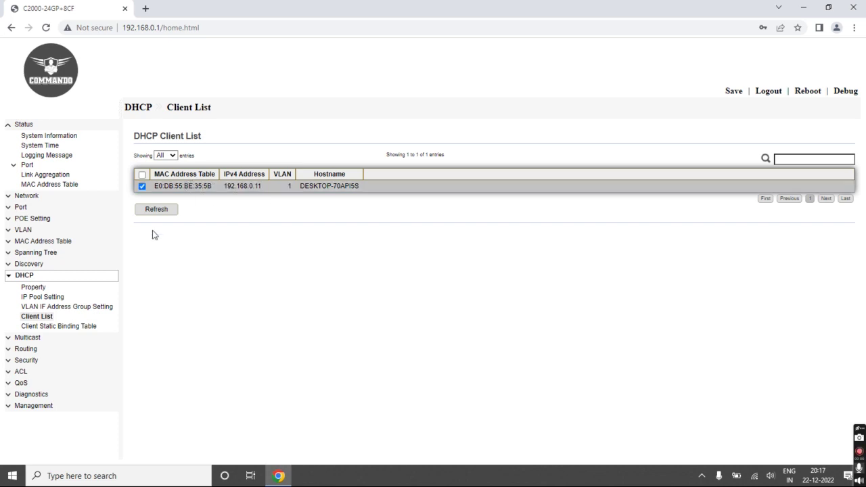
pyautogui.click(168, 209)
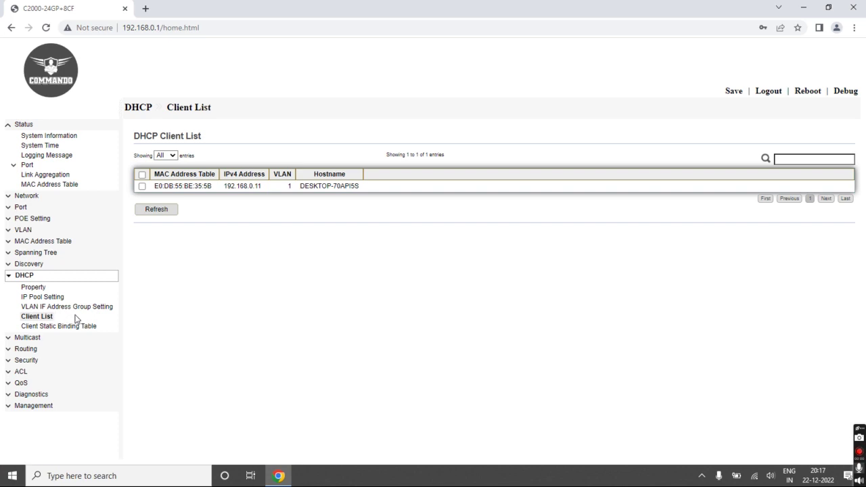
pyautogui.click(96, 328)
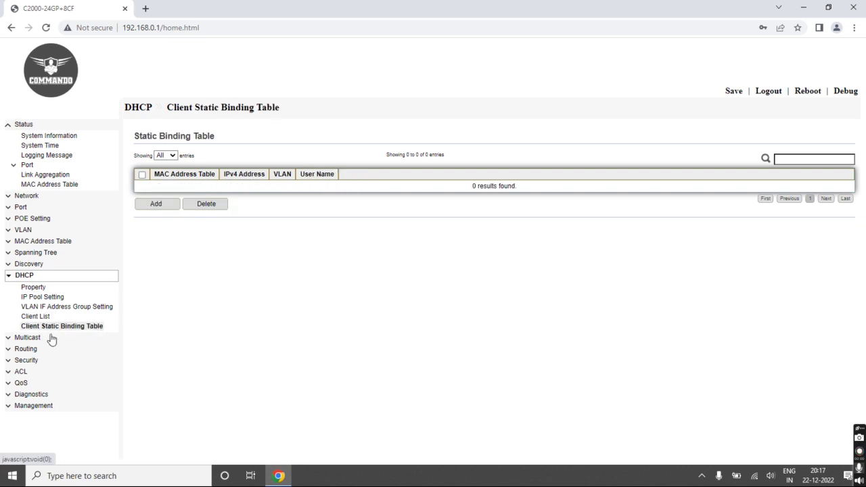
pyautogui.click(28, 338)
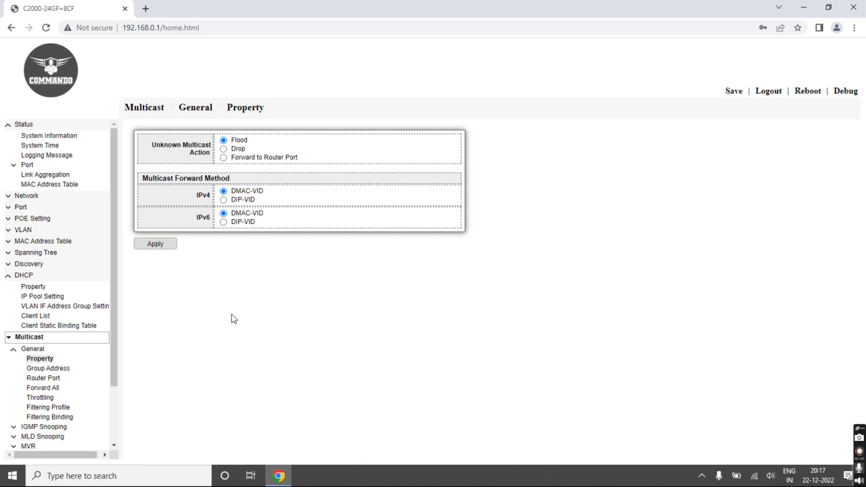
# Enable and apply IGMP snooping, then view the MLD snooping properties.
pyautogui.scroll(-2, 35, 331)
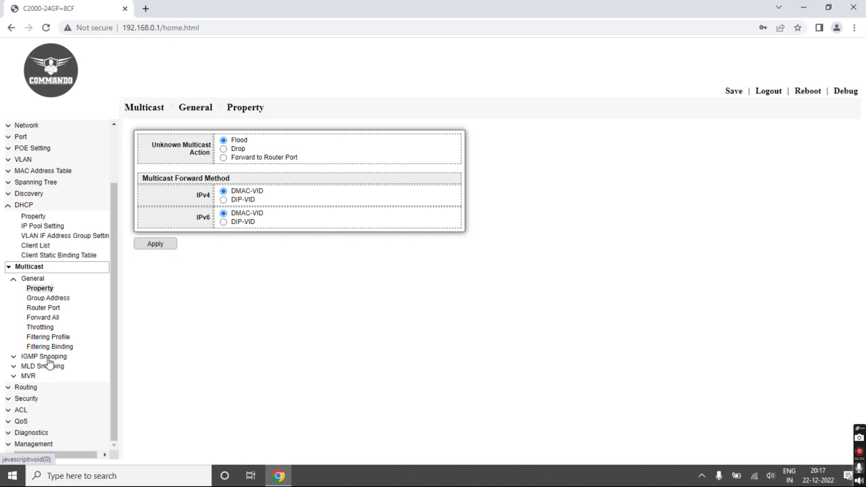
pyautogui.click(46, 357)
pyautogui.scroll(-1, 53, 359)
pyautogui.click(42, 338)
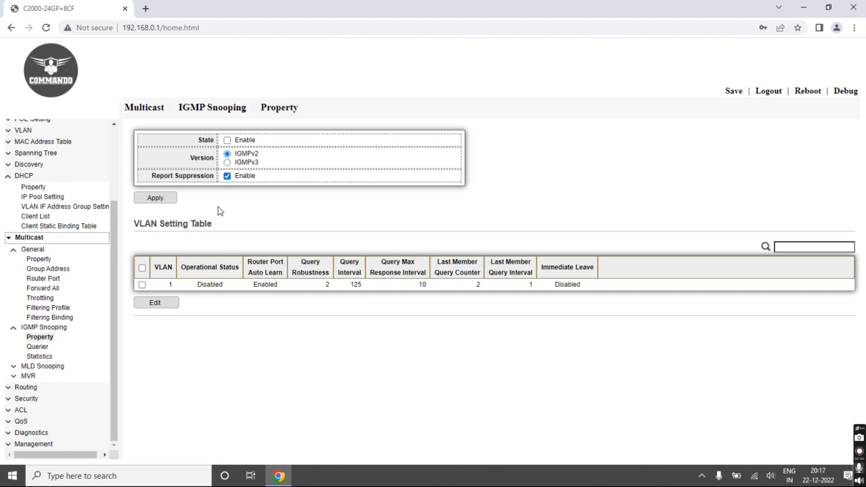
pyautogui.click(227, 141)
pyautogui.click(169, 198)
pyautogui.click(31, 366)
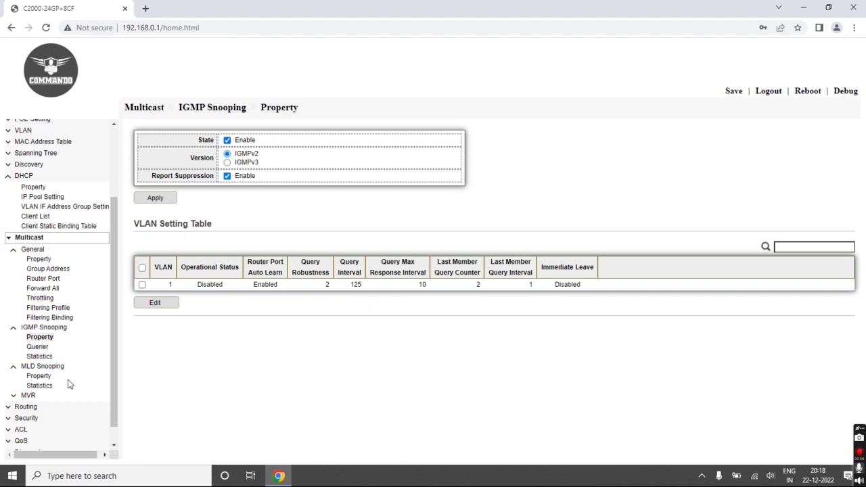
pyautogui.click(39, 376)
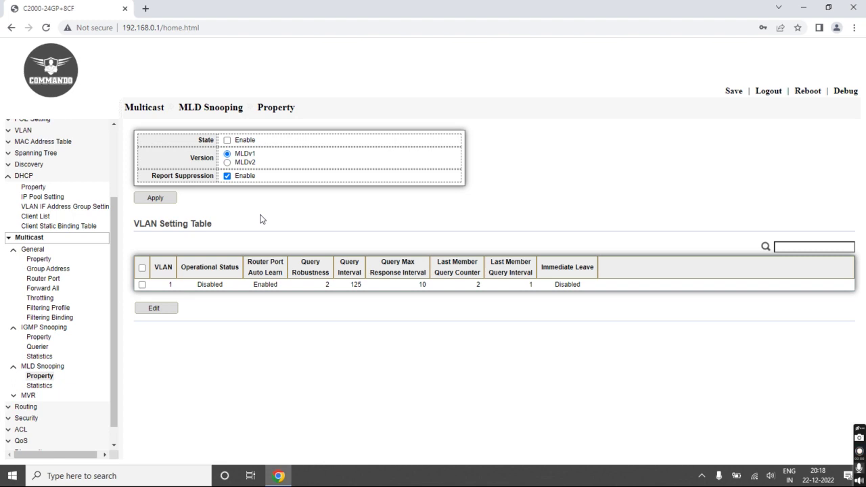
# Turn on MVR state on the Multicast MVR Property page.
pyautogui.click(28, 395)
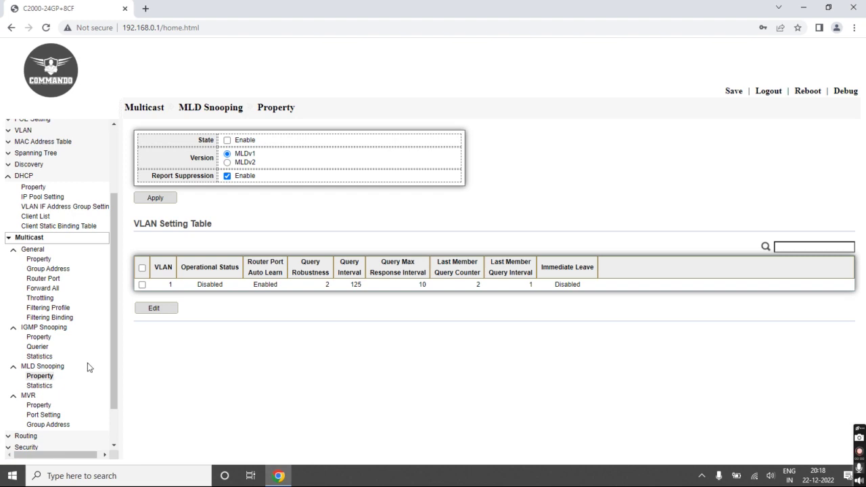
pyautogui.click(40, 405)
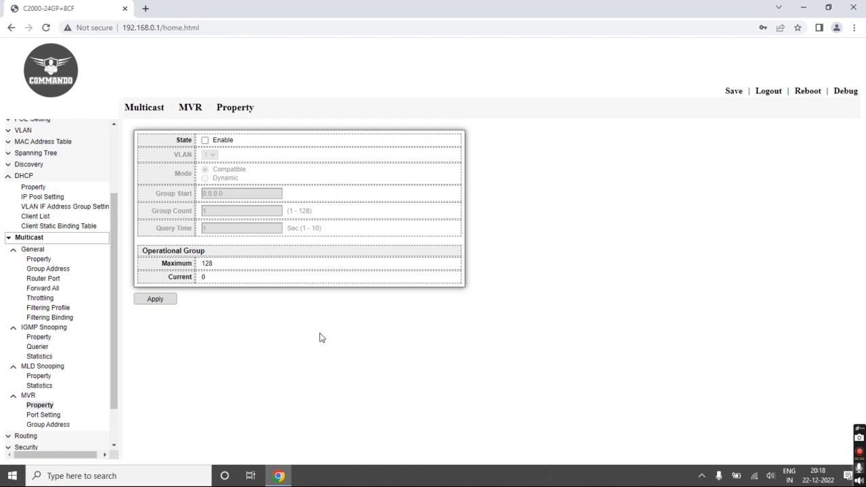
pyautogui.click(206, 141)
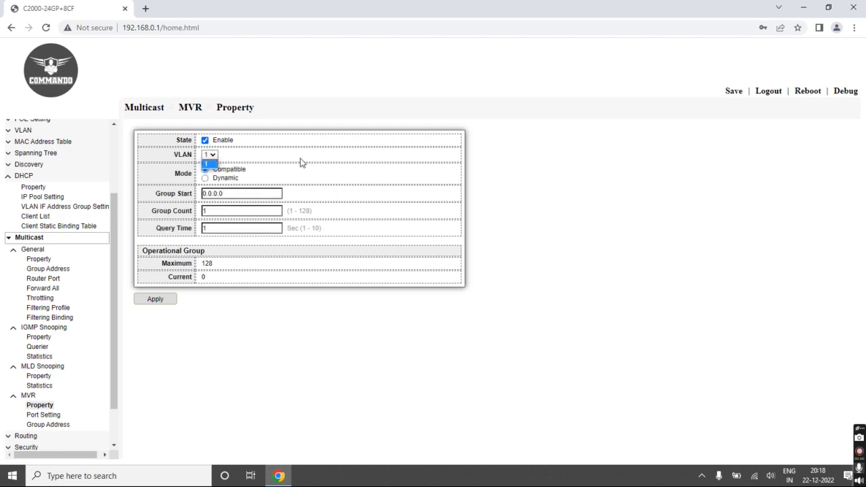